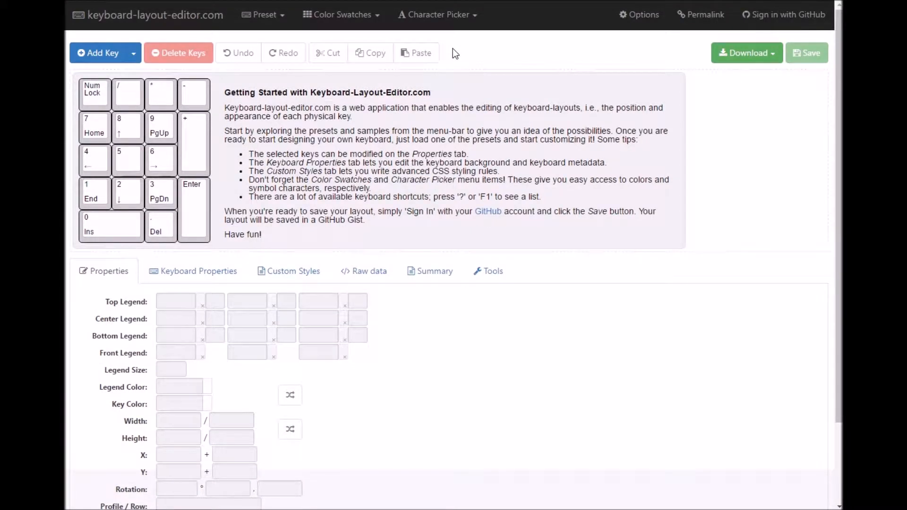
Load the ANSI 104 standard layout preset
left_click(270, 16)
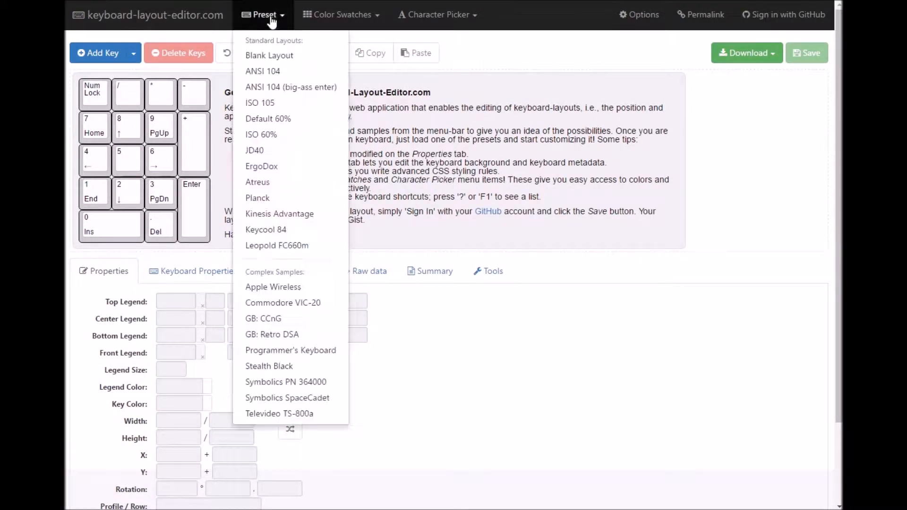
left_click(272, 72)
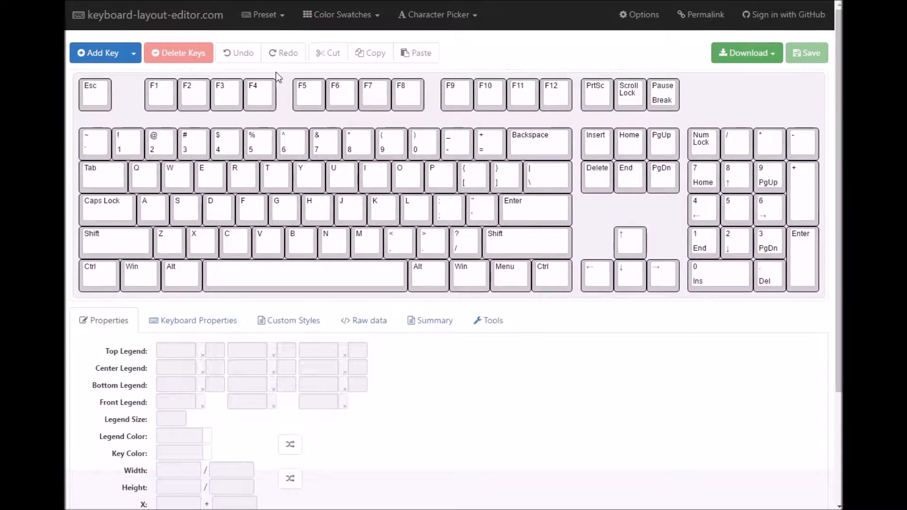
Delete the Alt key beside the space bar's right end and relabel the neighbouring Win key as Alt
left_click(427, 280)
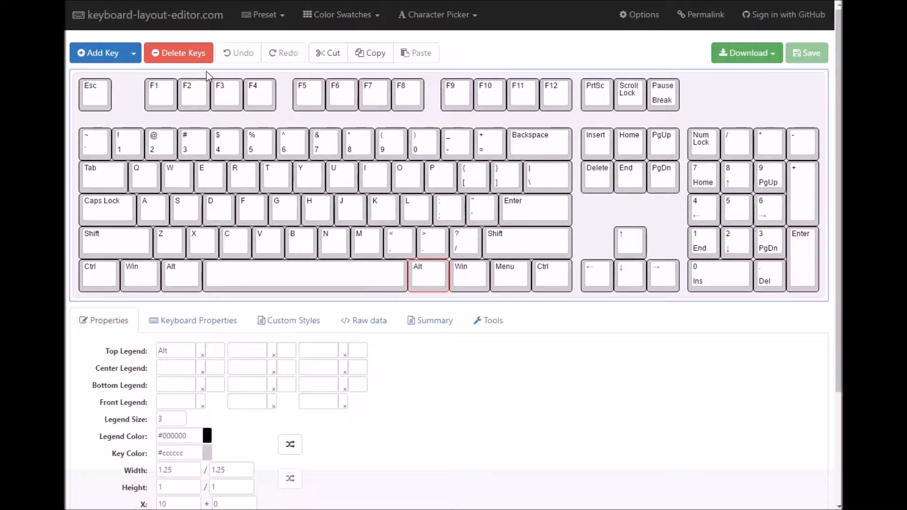
left_click(176, 56)
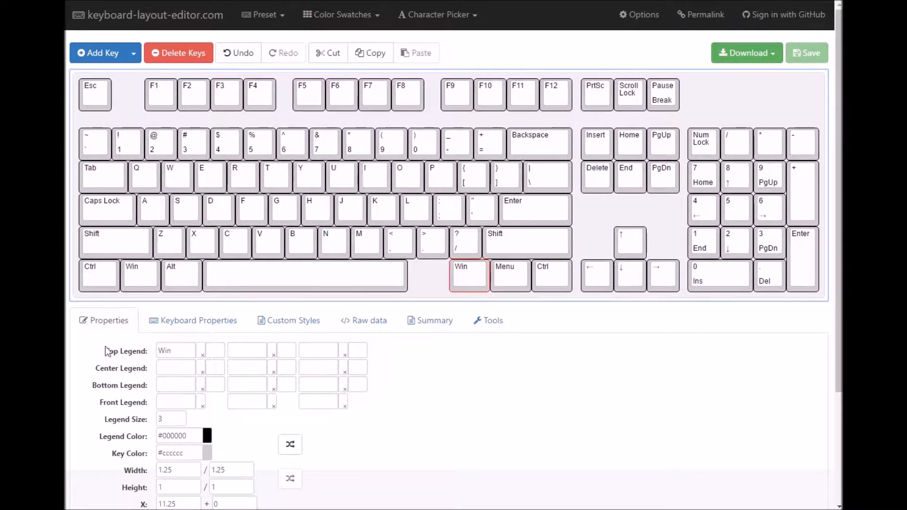
double_click(176, 350)
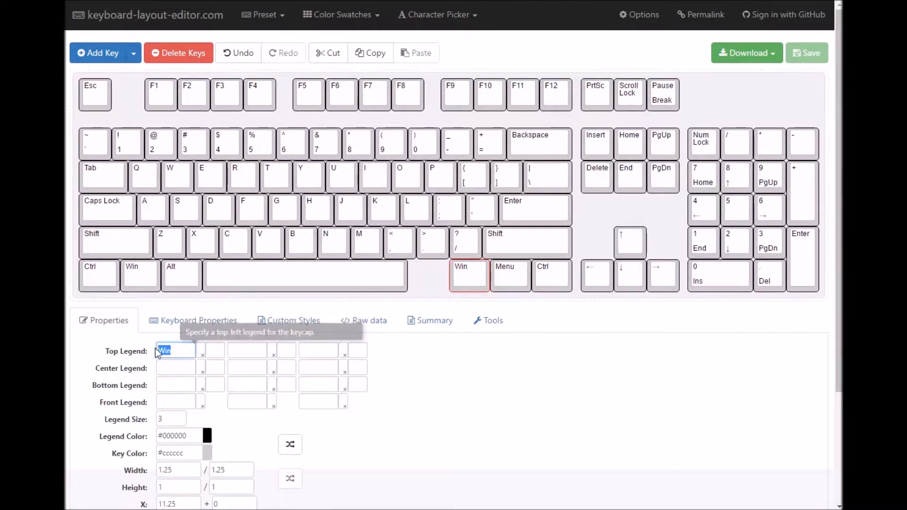
type("Alt")
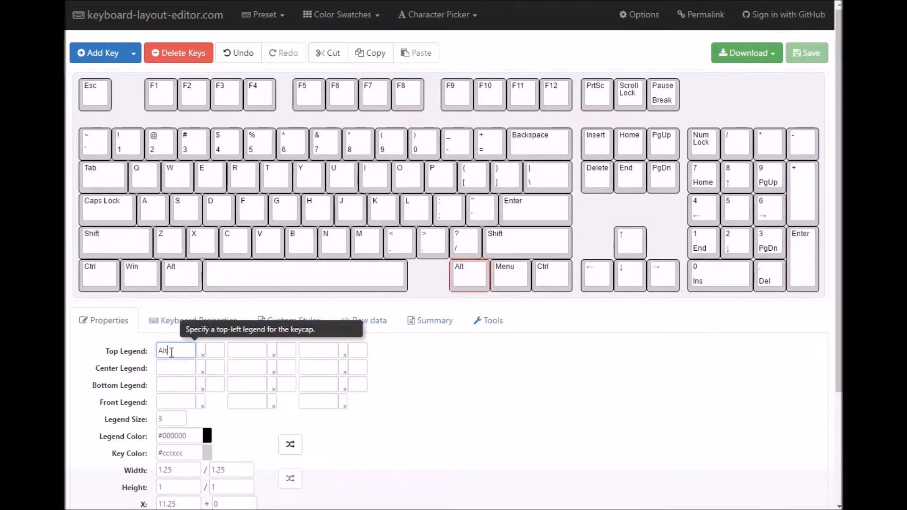
Try moving the relabelled key's Alt legend from top-left to top-right, and undo the move
left_click_drag(174, 350, 143, 354)
key("ctrl+c")
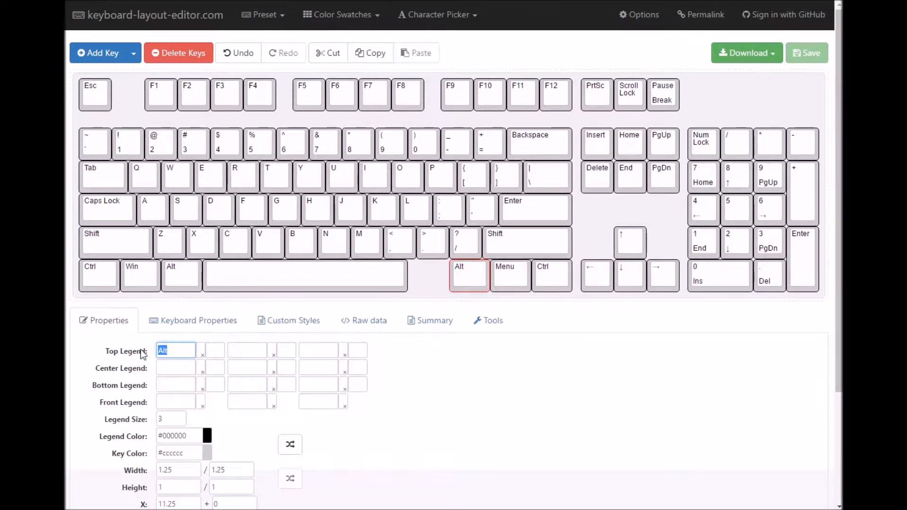
key("BackSpace")
left_click(319, 351)
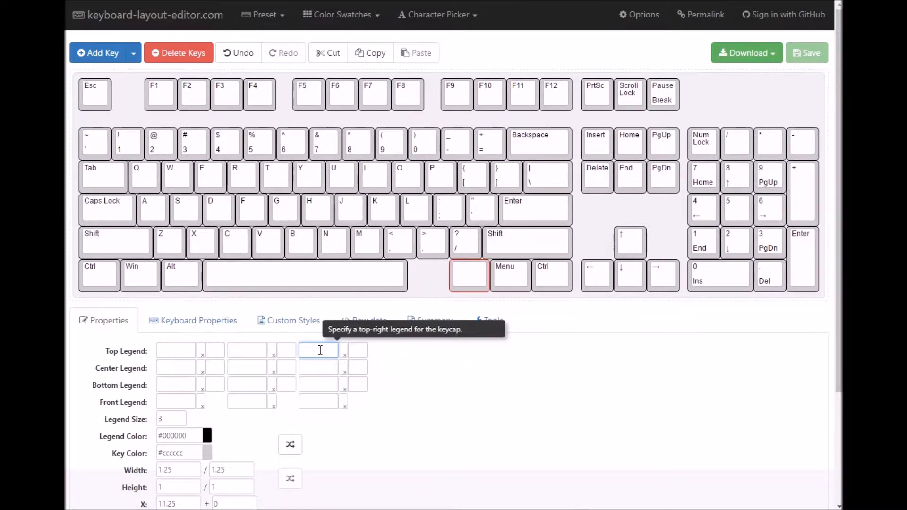
right_click(320, 352)
left_click(350, 422)
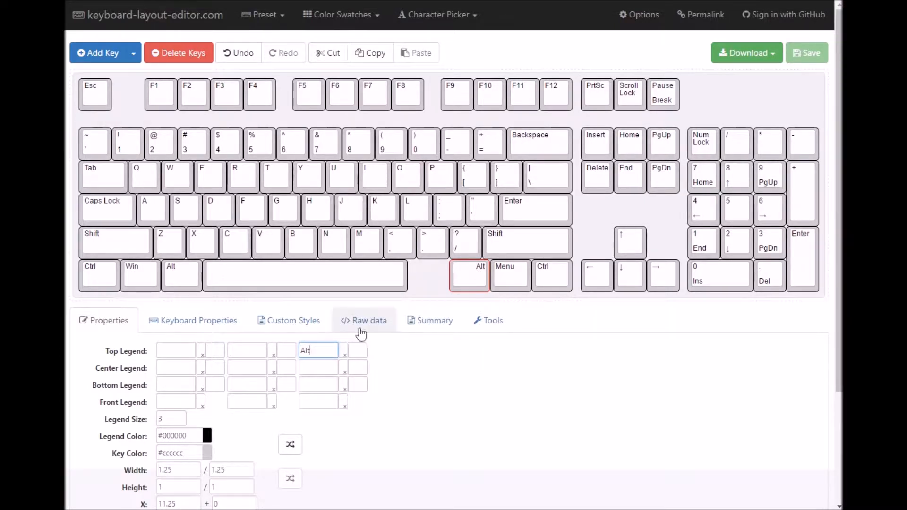
key("ctrl+z")
key("ctrl+z")
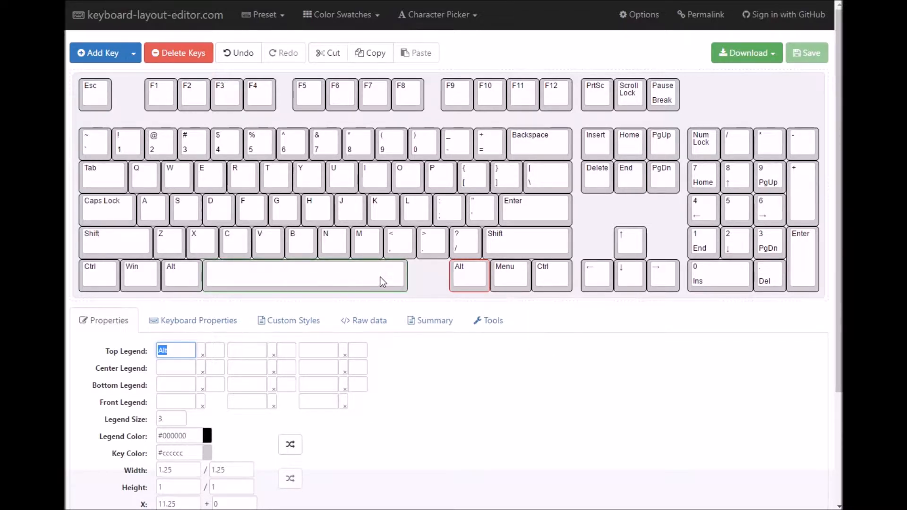
Set the space bar's X position to 4.25 to center it between the two Alt keys
left_click(364, 284)
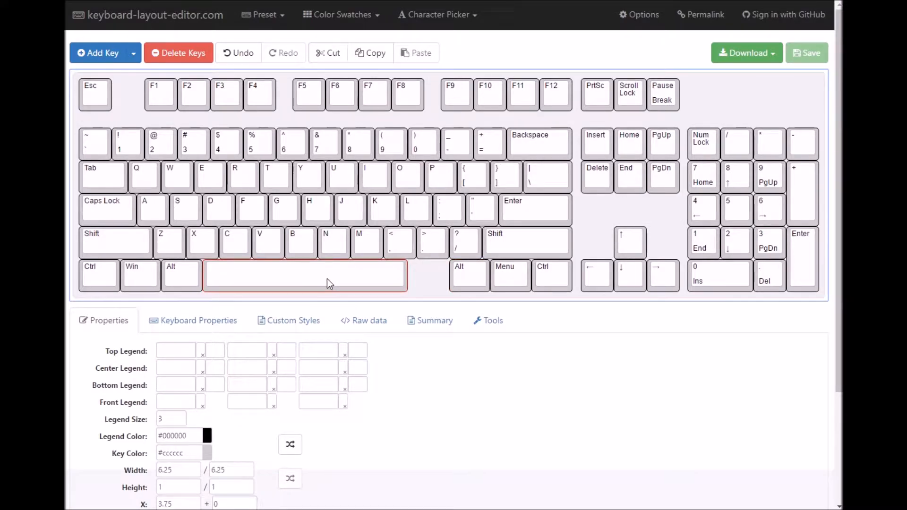
double_click(182, 504)
scroll(144, 477, "down", 3)
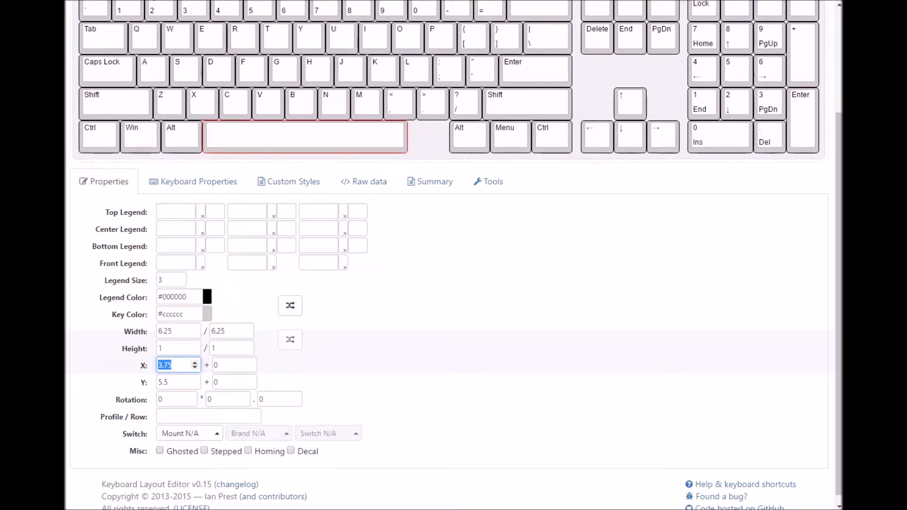
type("4")
type("5")
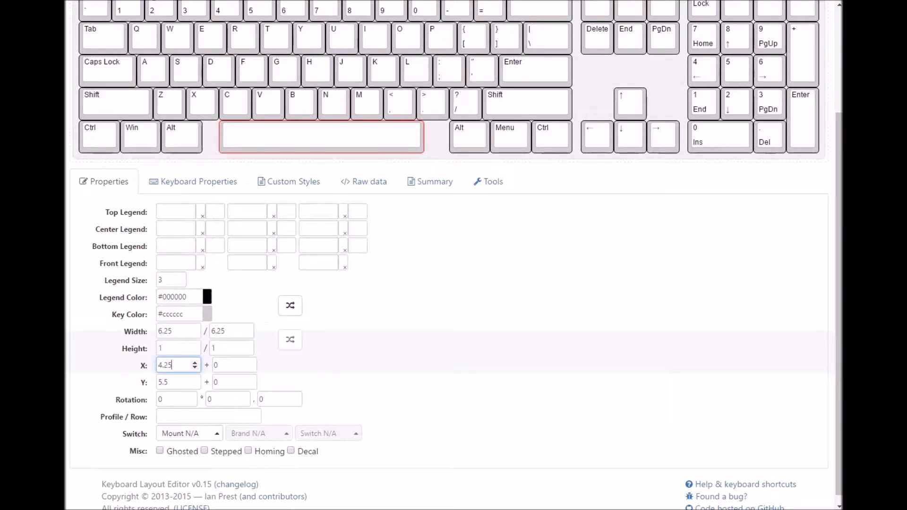
scroll(417, 321, "up", 3)
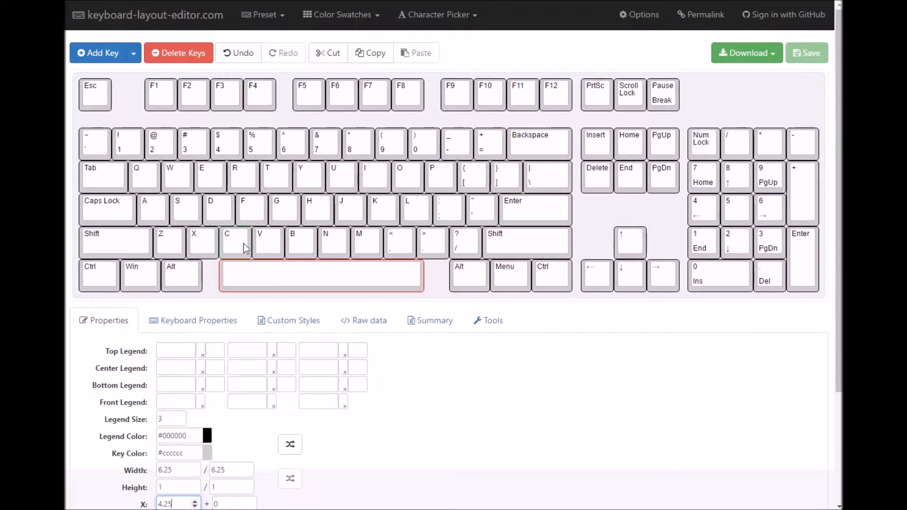
Select every key on the keyboard, try legend size 5, and return the legend size to 3
left_click(151, 213)
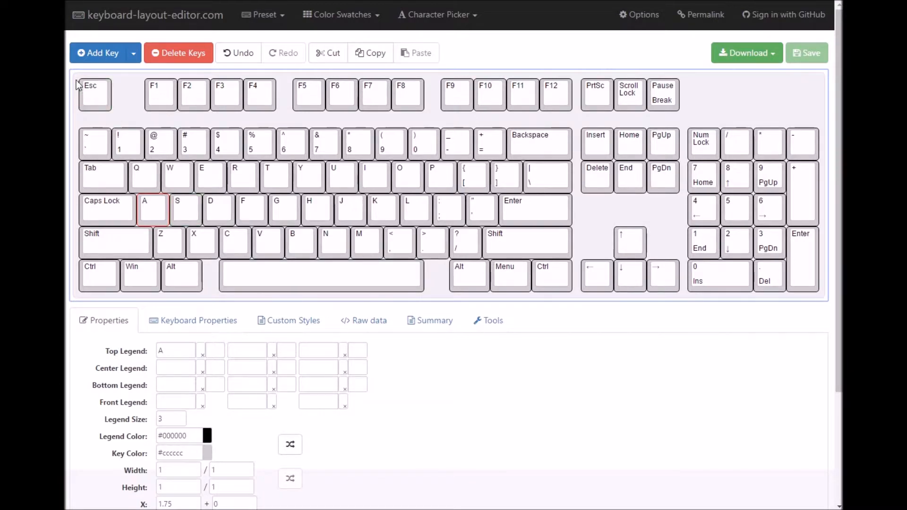
left_click_drag(78, 77, 823, 300)
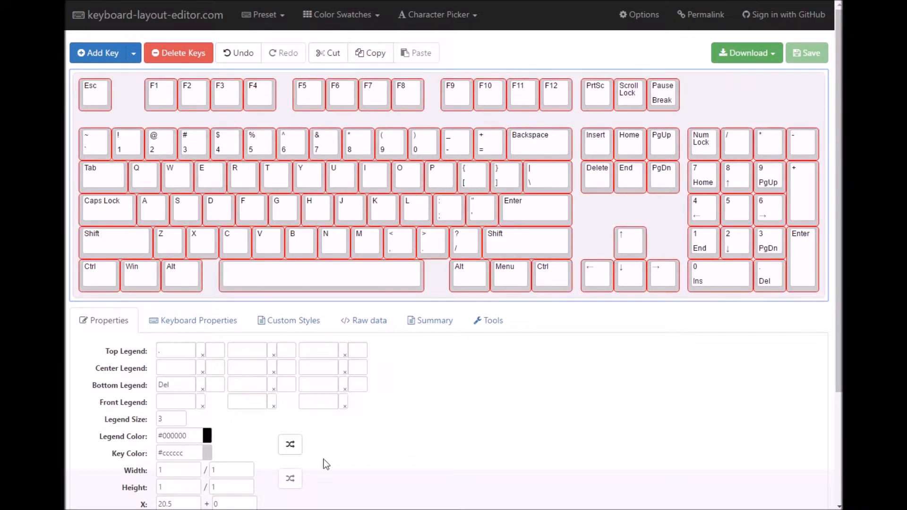
left_click(180, 418)
left_click(180, 418)
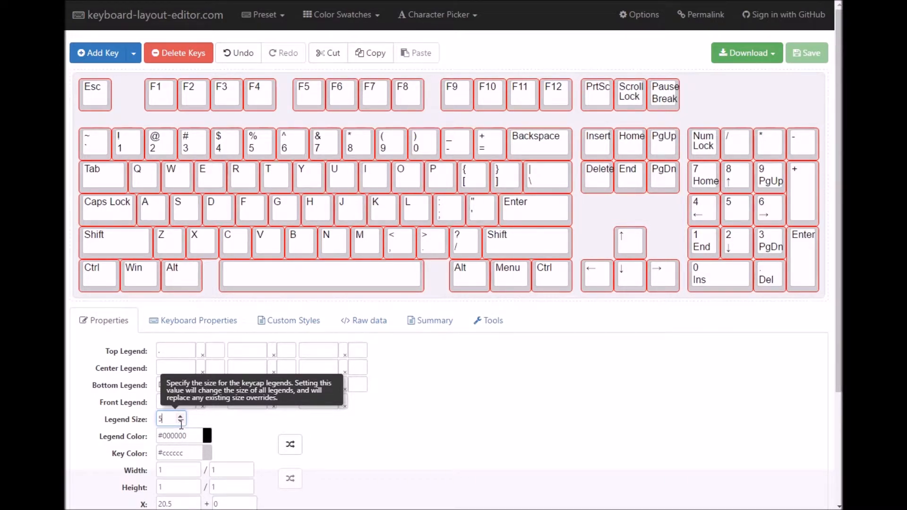
left_click(180, 421)
left_click(180, 422)
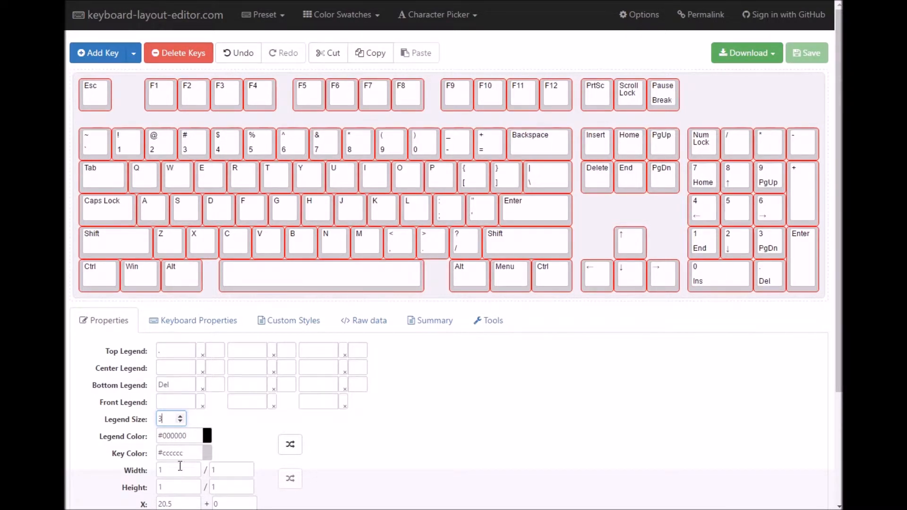
Set the legend color of all selected keys to gray #857d7d
left_click(207, 440)
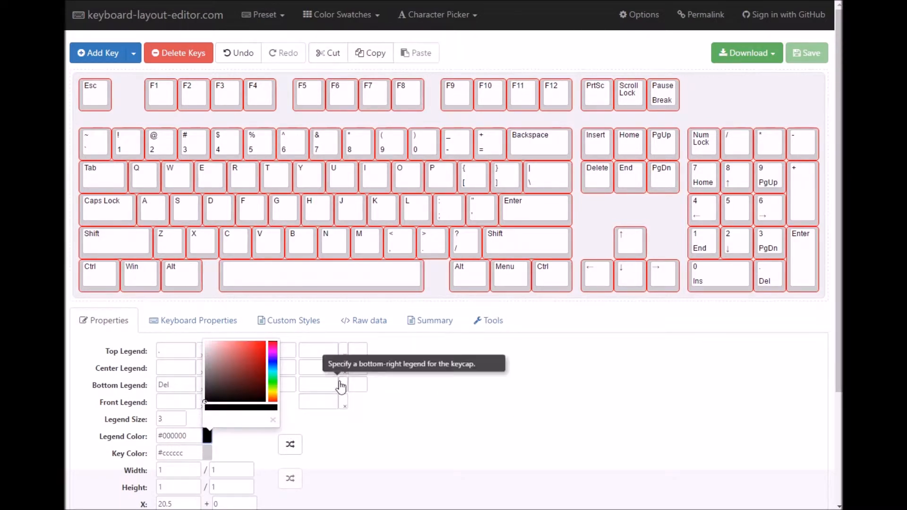
left_click_drag(215, 385, 208, 371)
left_click(394, 430)
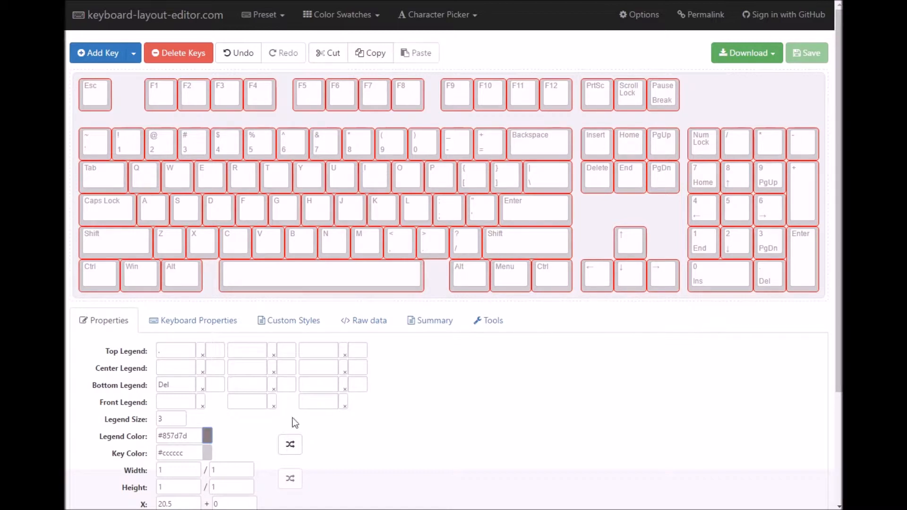
Set the key color of all selected keys to yellow #d1e012
left_click(207, 455)
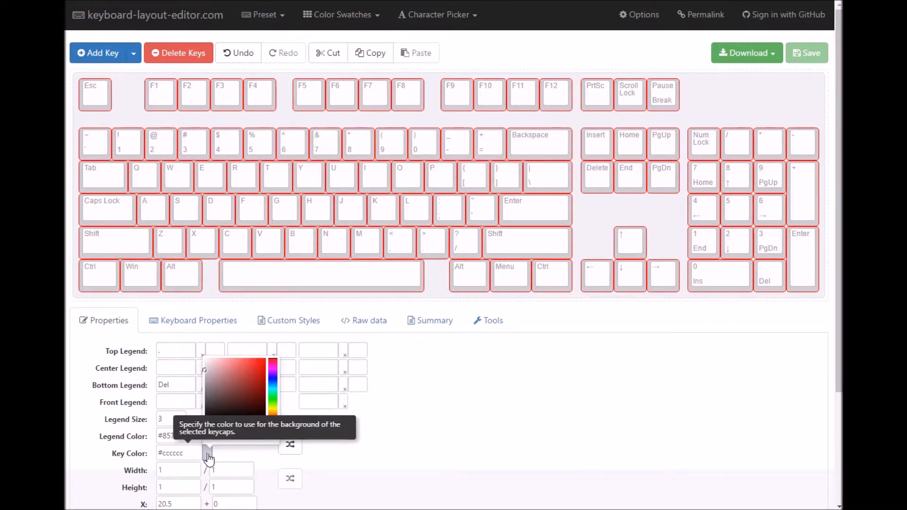
left_click(272, 407)
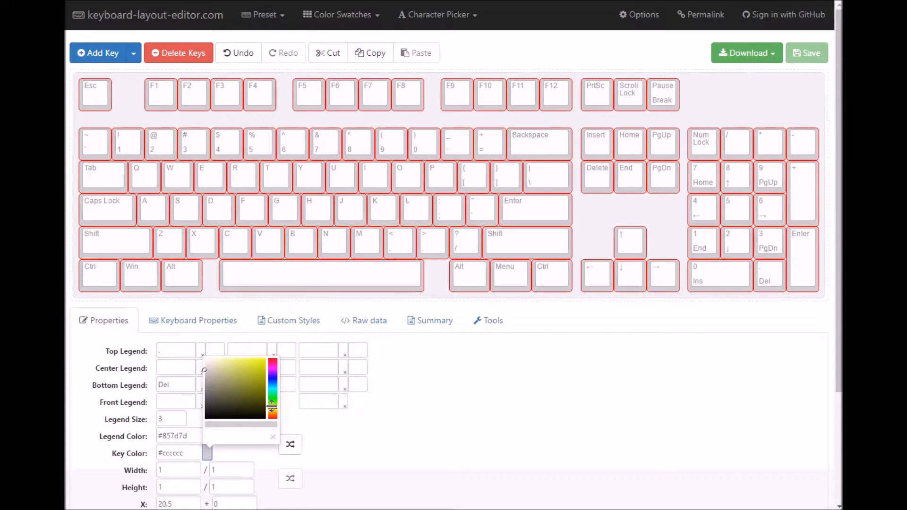
left_click(240, 385)
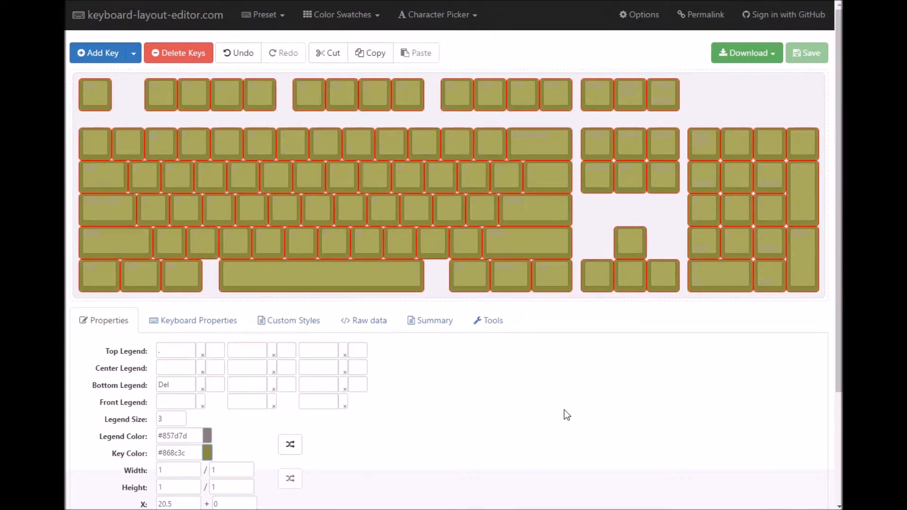
left_click(207, 452)
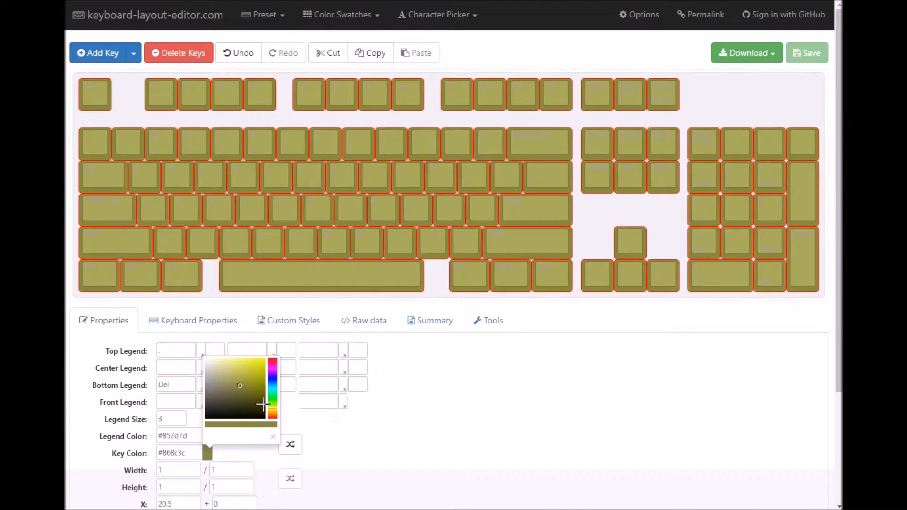
left_click(262, 367)
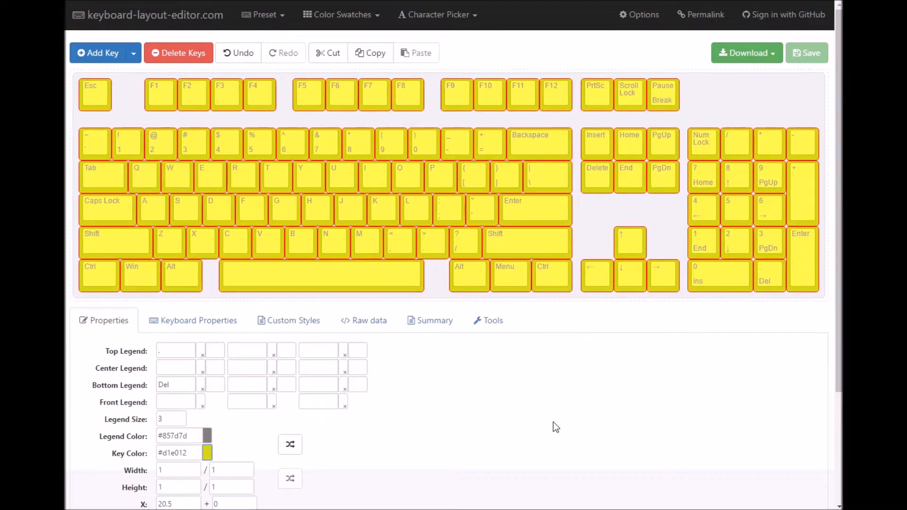
Set the keyboard's case background color to dark blue #120e73
left_click(174, 326)
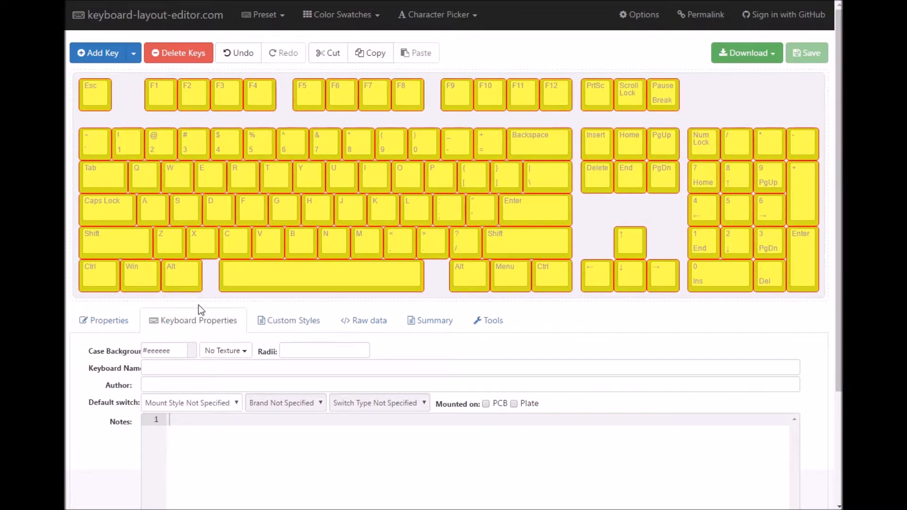
left_click(192, 351)
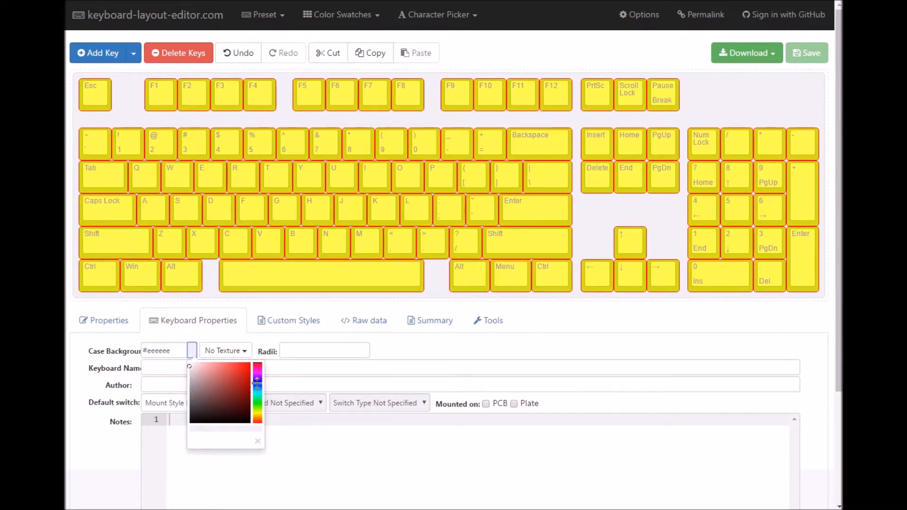
left_click_drag(258, 382, 257, 388)
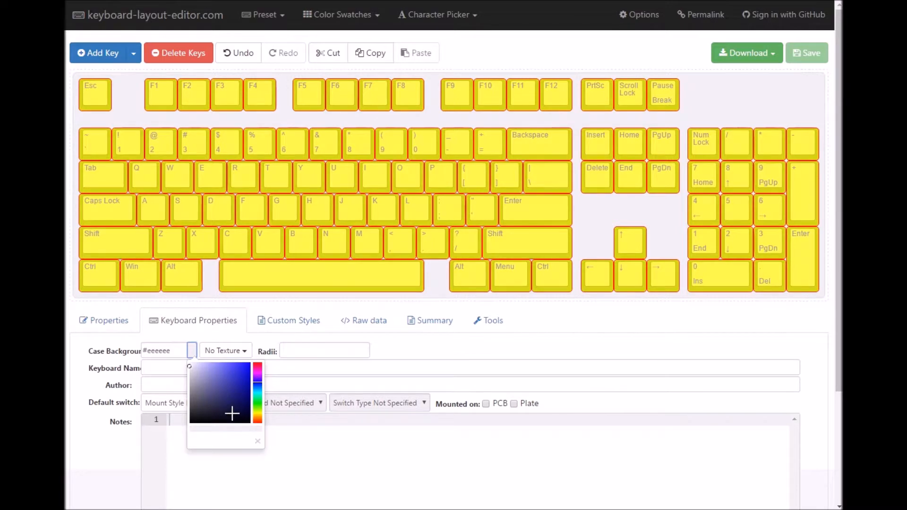
left_click(234, 414)
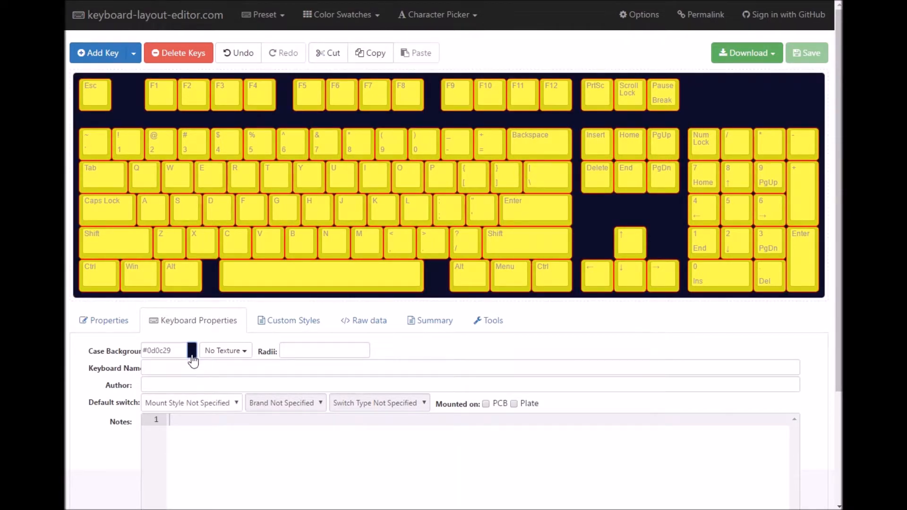
left_click(192, 354)
left_click(235, 404)
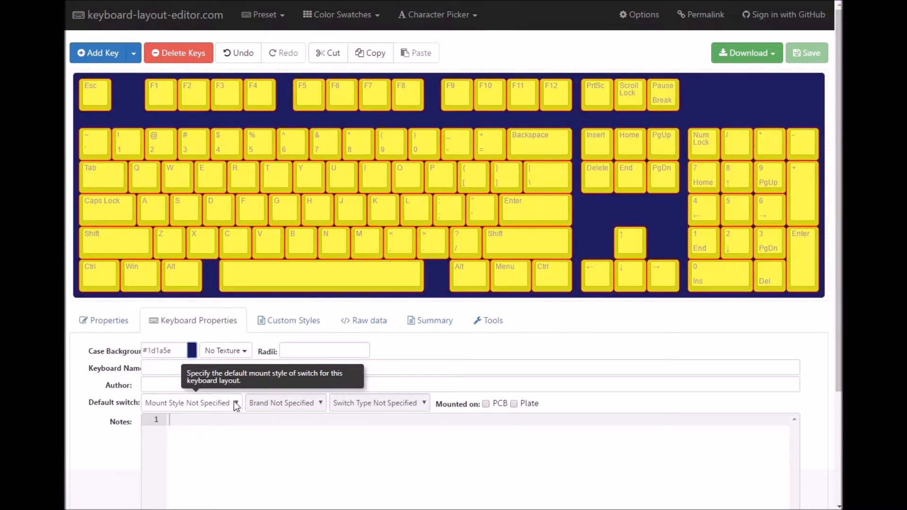
left_click(192, 351)
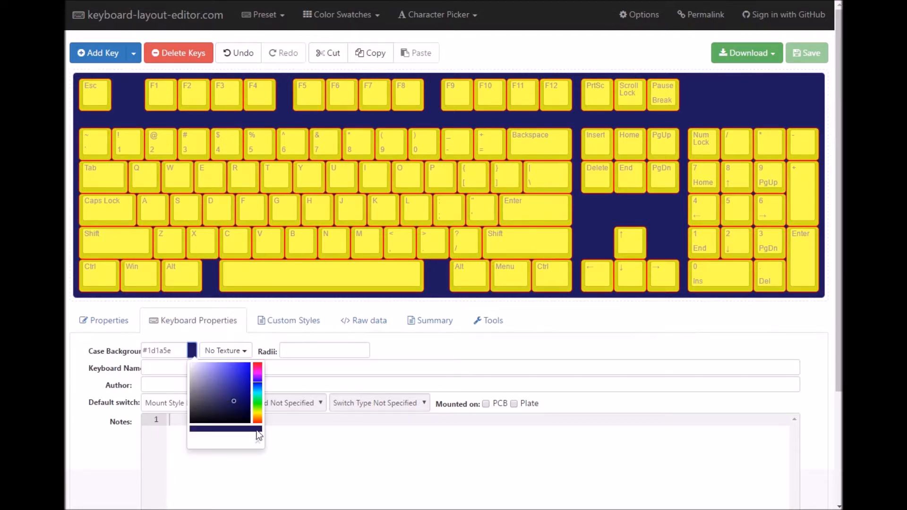
left_click(240, 378)
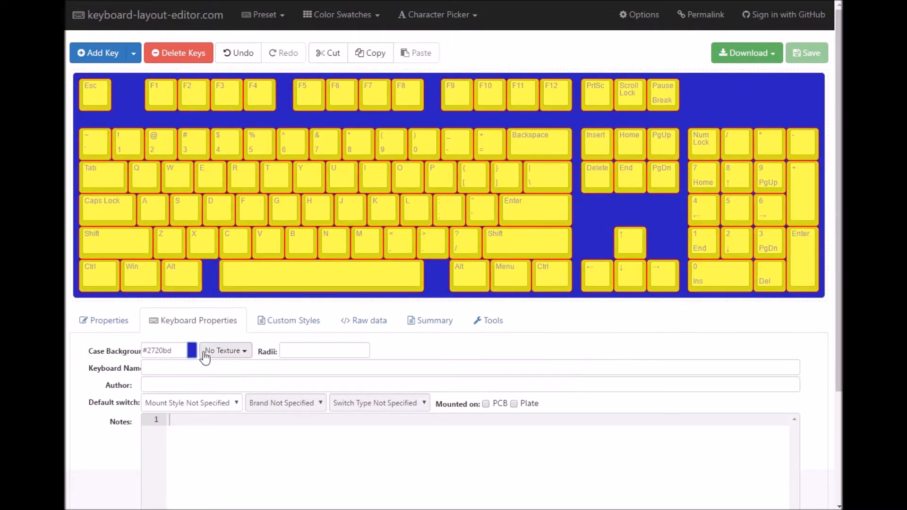
left_click(193, 351)
left_click(243, 396)
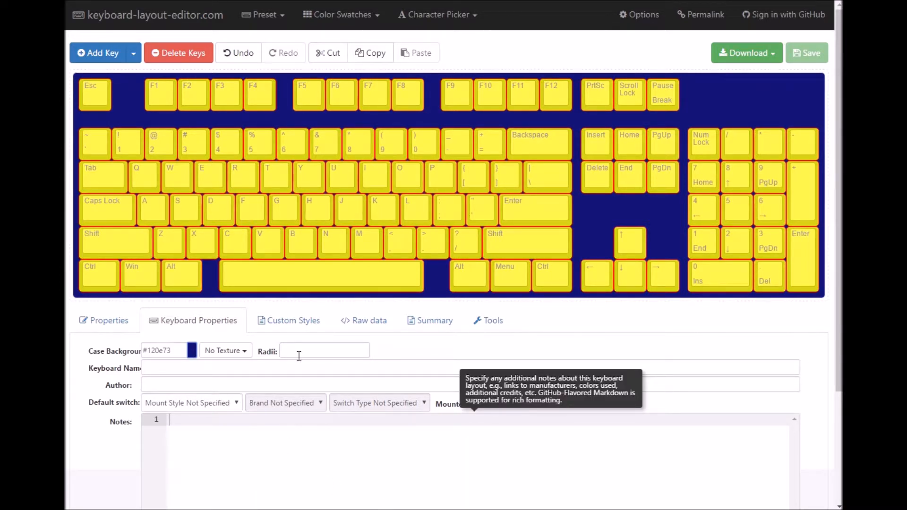
Select the A key and set the color of its top-left legend to blue #524fa1
left_click(97, 323)
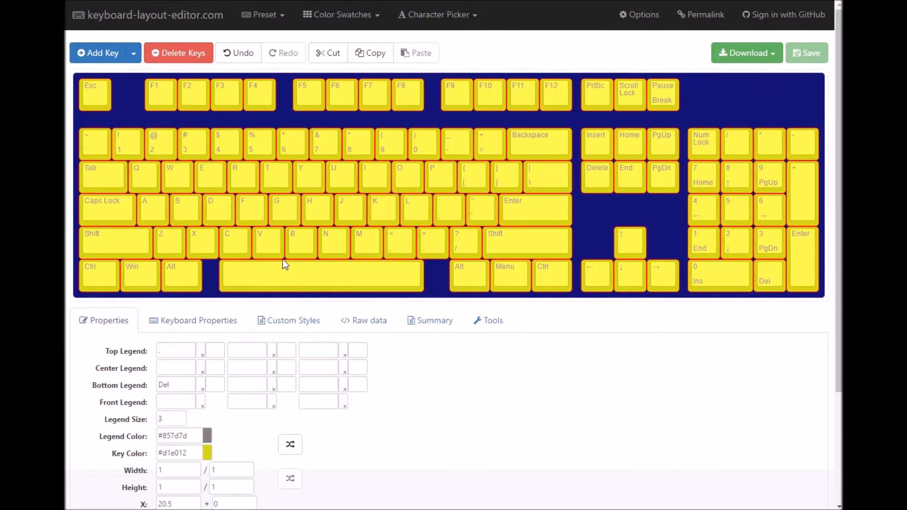
left_click(151, 210)
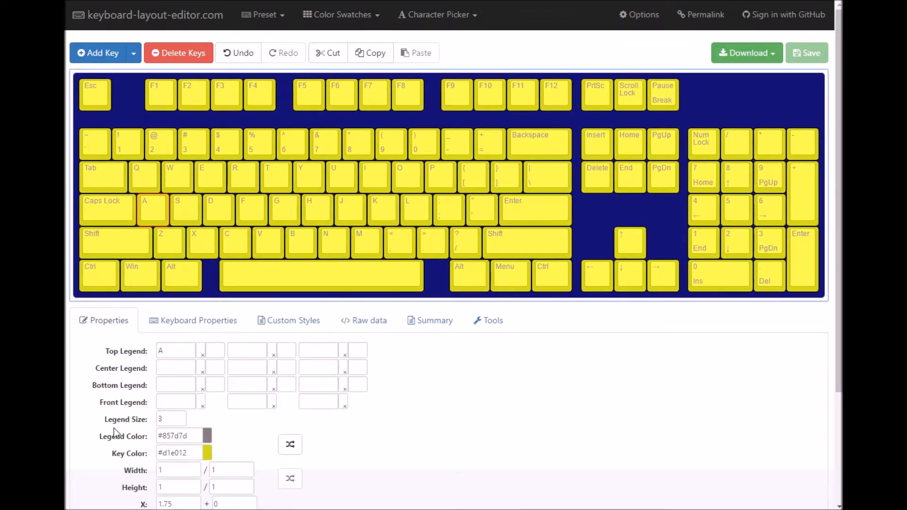
left_click(209, 350)
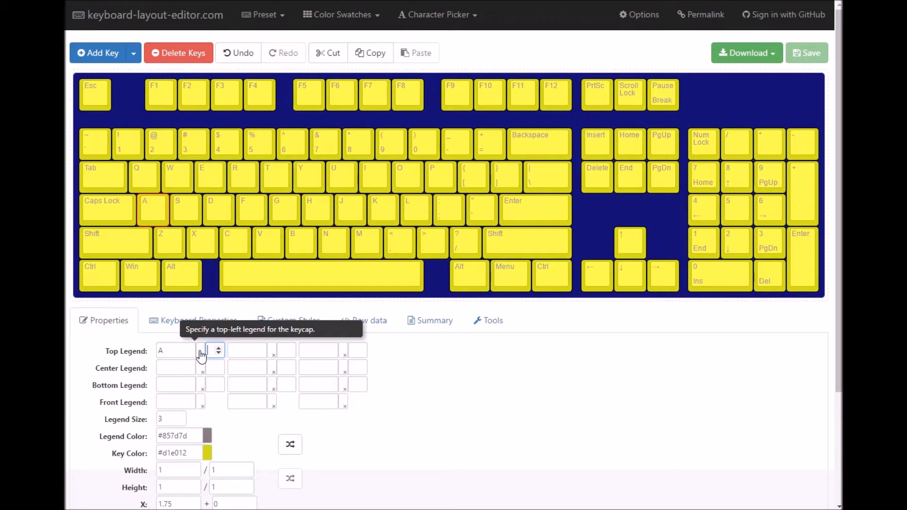
left_click(200, 352)
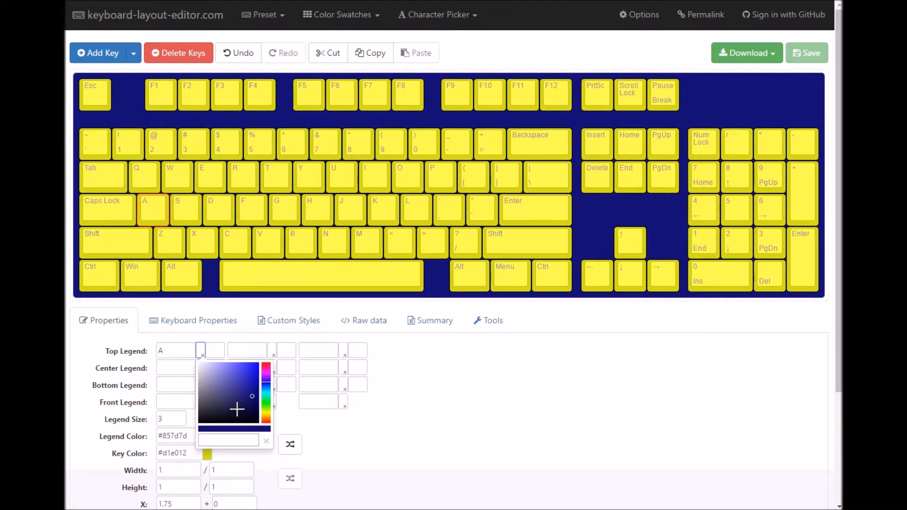
left_click(229, 385)
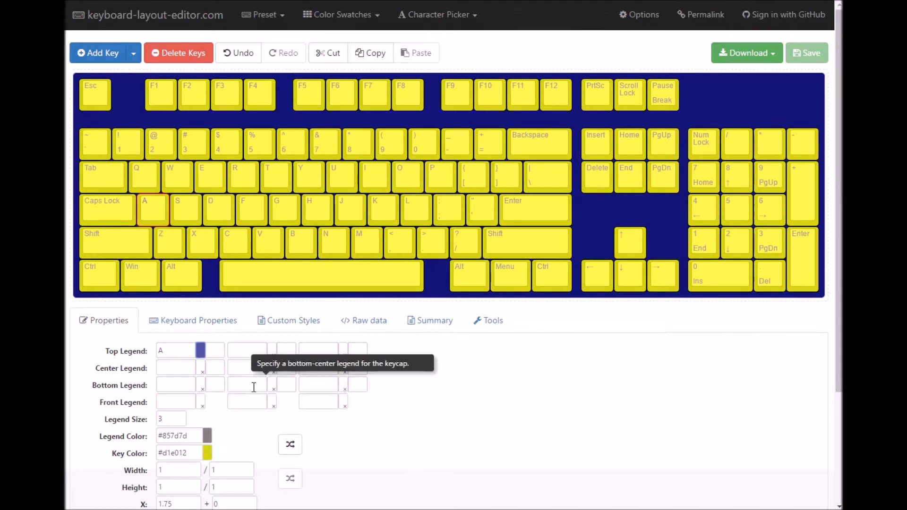
Change the A key's top-left legend color to pink #d42679 and add the center legend "test"
left_click(200, 354)
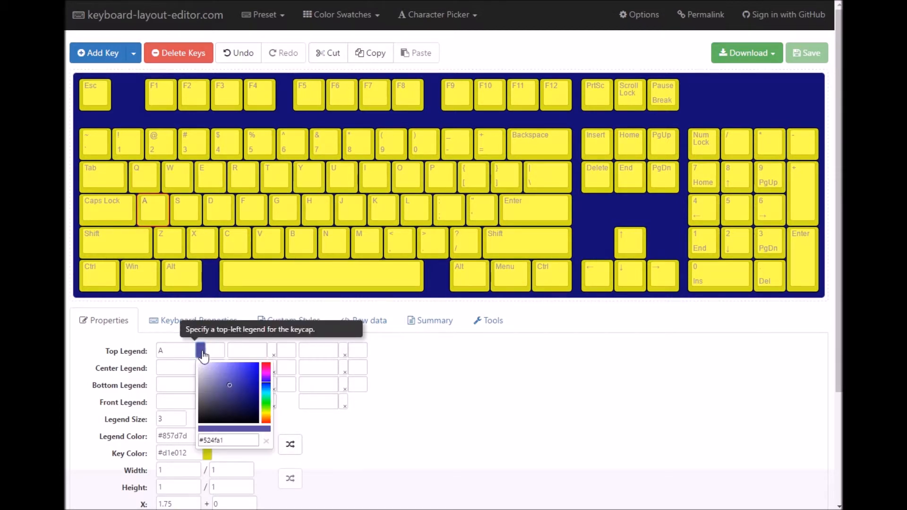
left_click(267, 365)
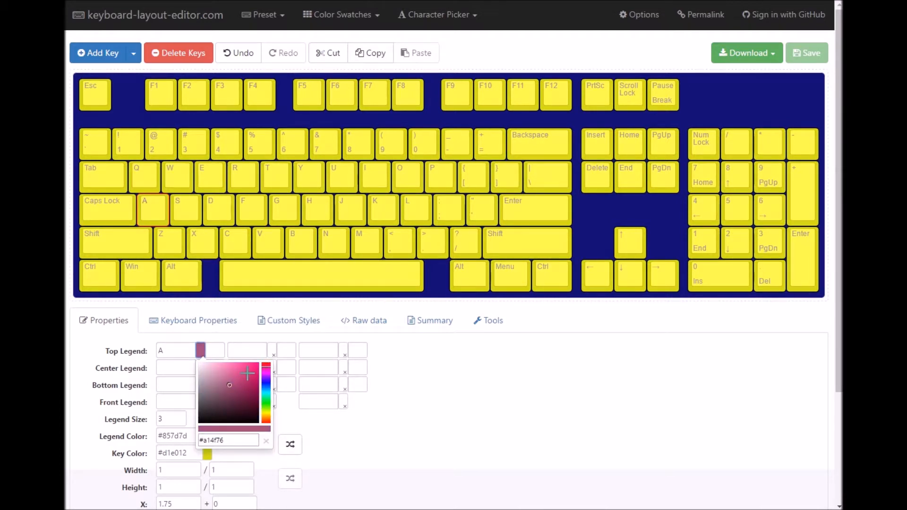
left_click(248, 374)
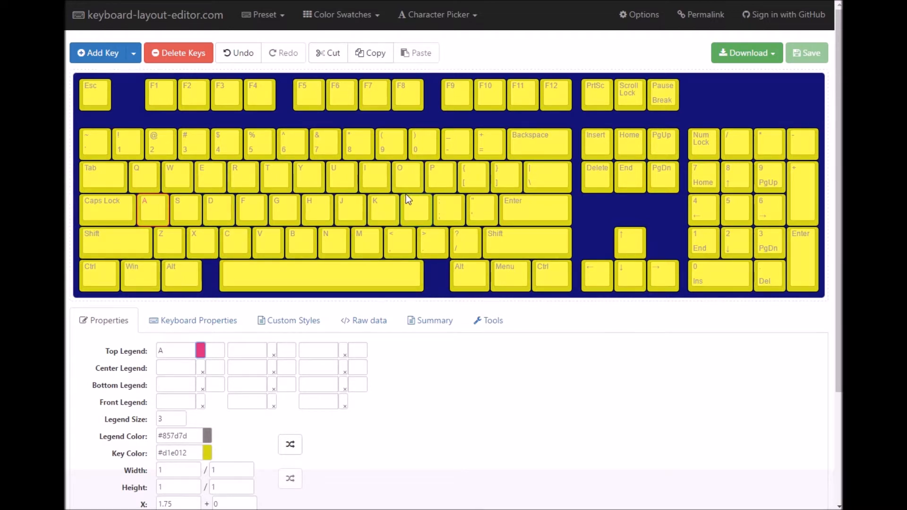
left_click(239, 371)
type("test")
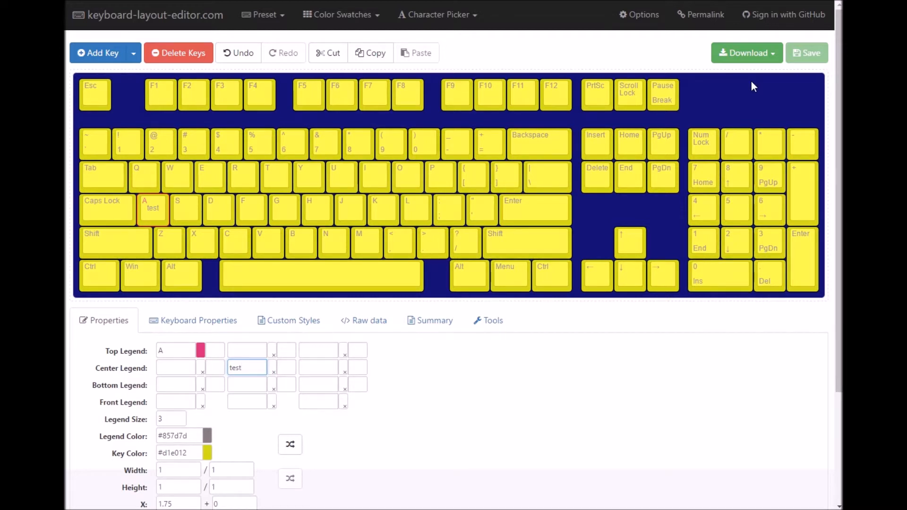
Download the layout as a JSON file named keyboard-layout.json to the Desktop
left_click(771, 54)
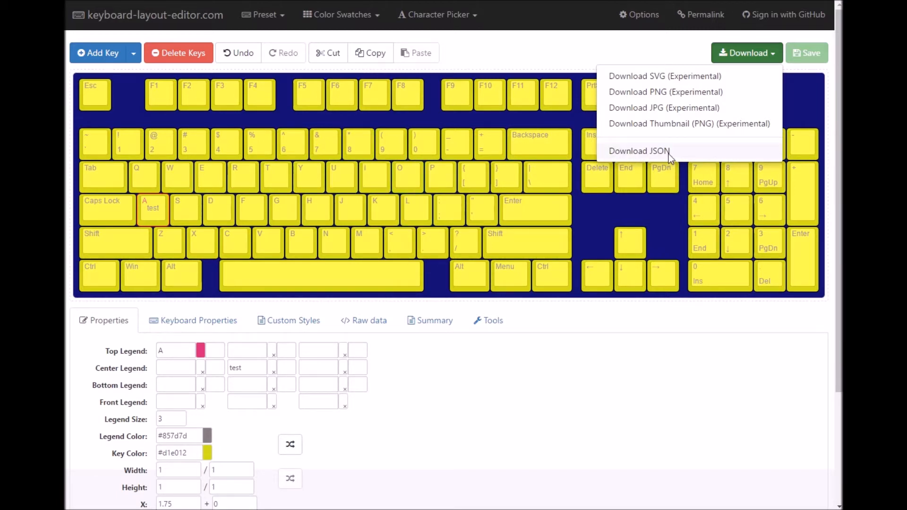
left_click(636, 151)
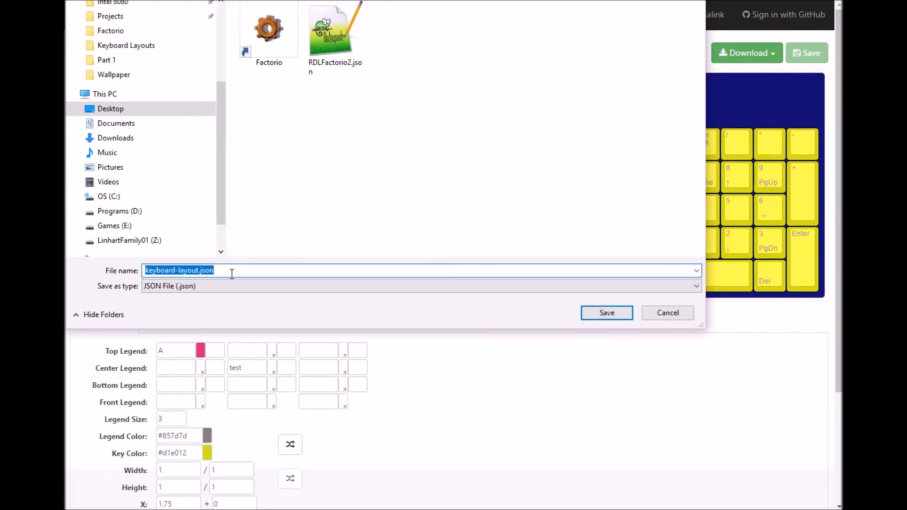
left_click(607, 313)
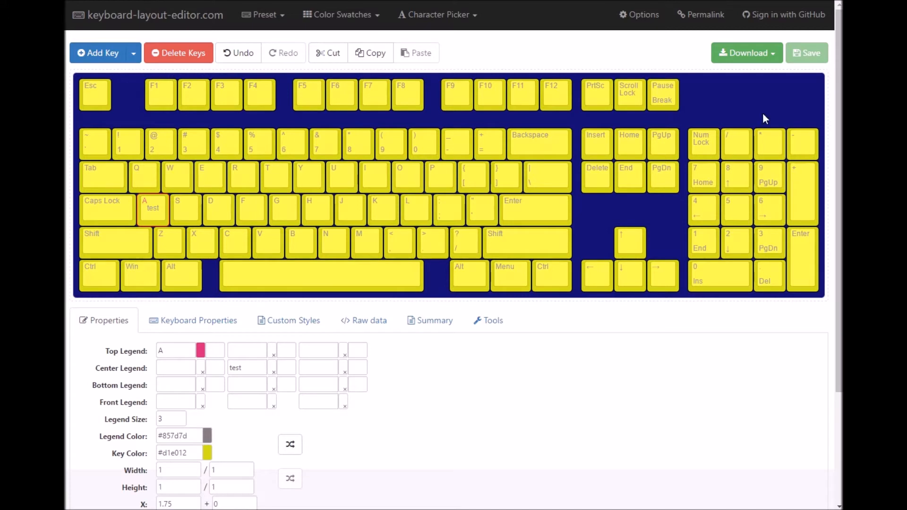
Load the saved layout file RDLFactorio2.json from the Desktop by uploading it as the keyboard's raw data
left_click(359, 322)
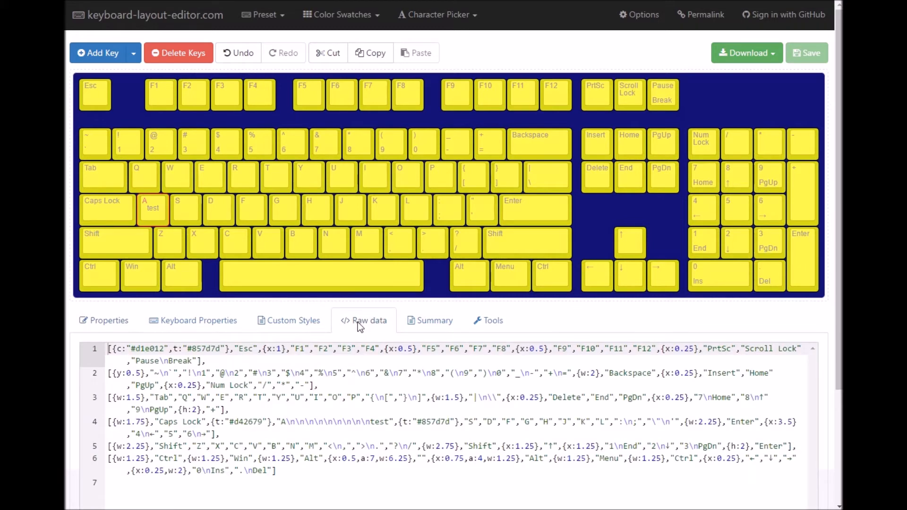
scroll(512, 337, "down", 3)
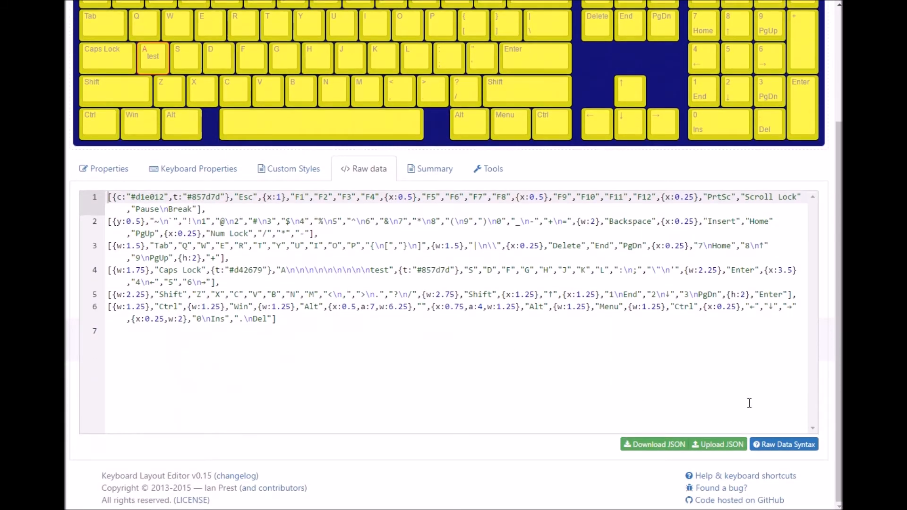
left_click(720, 445)
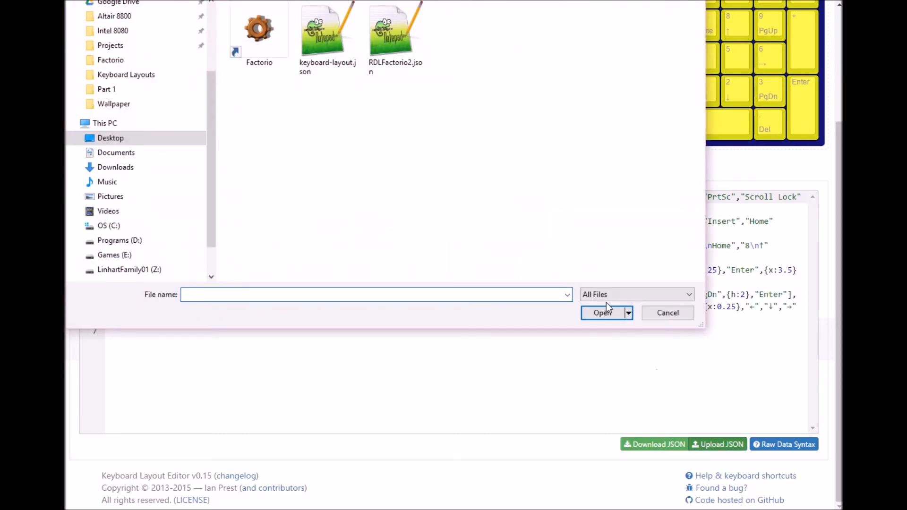
left_click(383, 26)
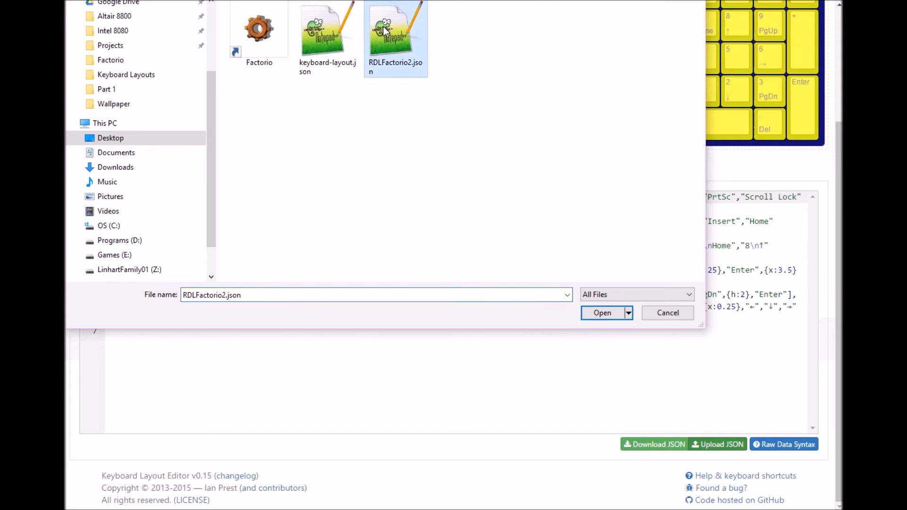
left_click(604, 313)
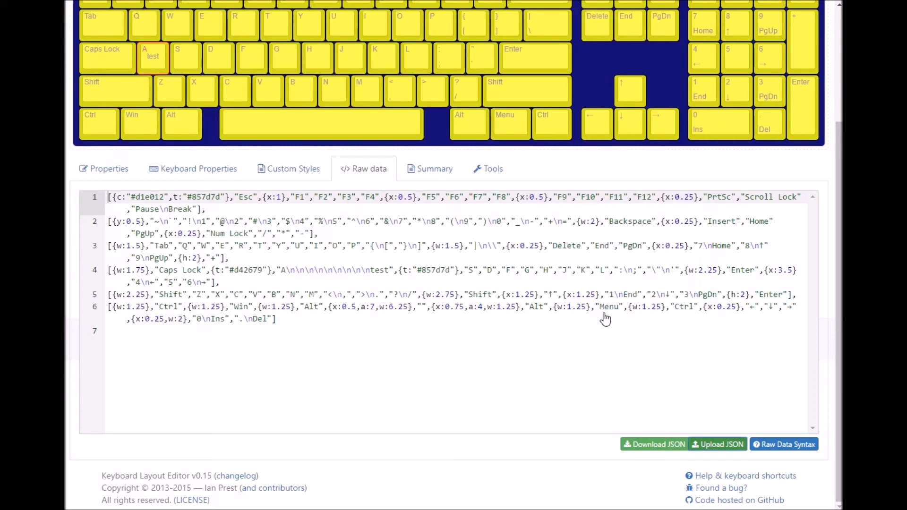
scroll(598, 331, "up", 3)
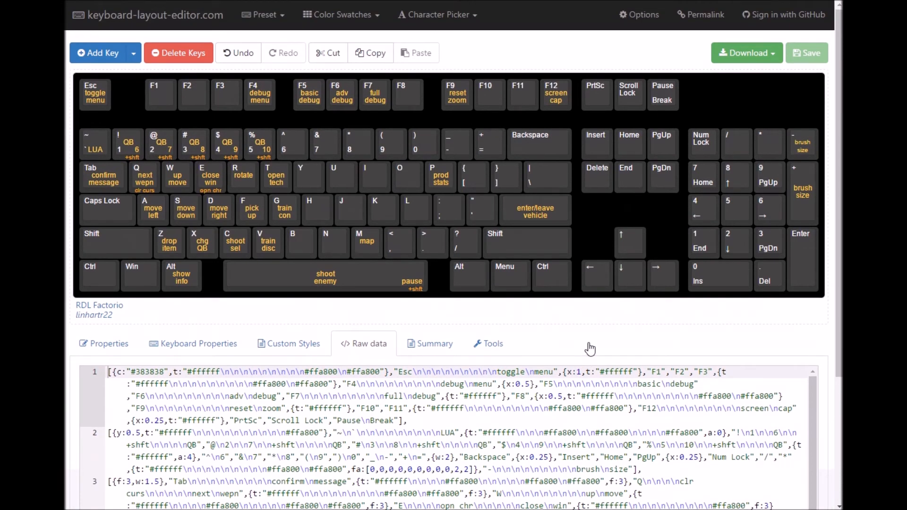